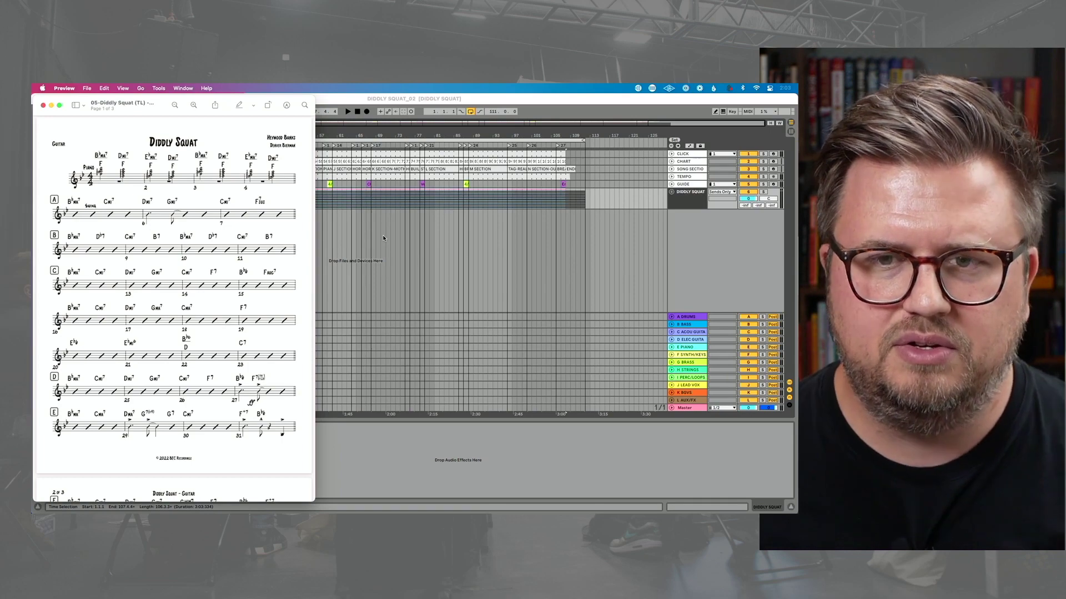
Scroll through the chord chart PDF in Preview to check its bar numbers.
scroll(205, 287, "down", 5)
scroll(205, 287, "down", 2)
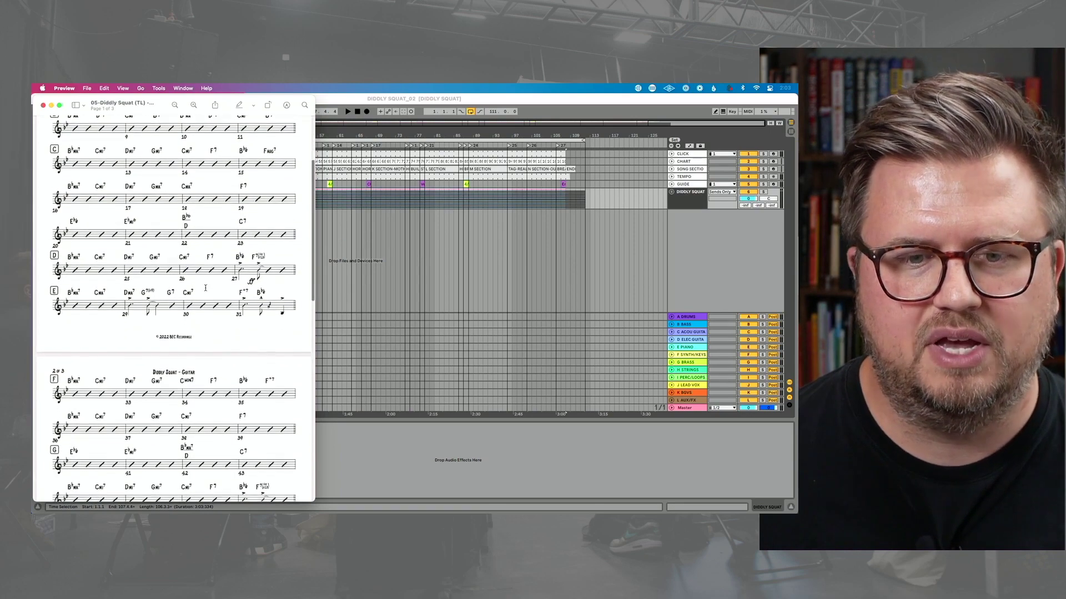
scroll(194, 404, "down", 4)
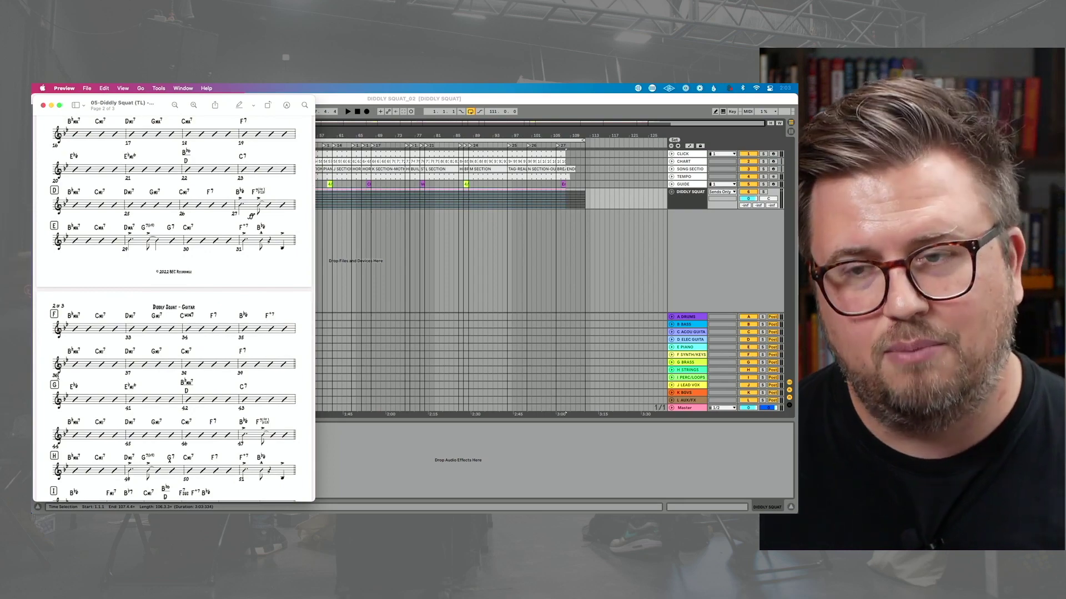
Bring Ableton Live to the front with the arrangement zoomed to bars 29–46.
left_click(348, 242)
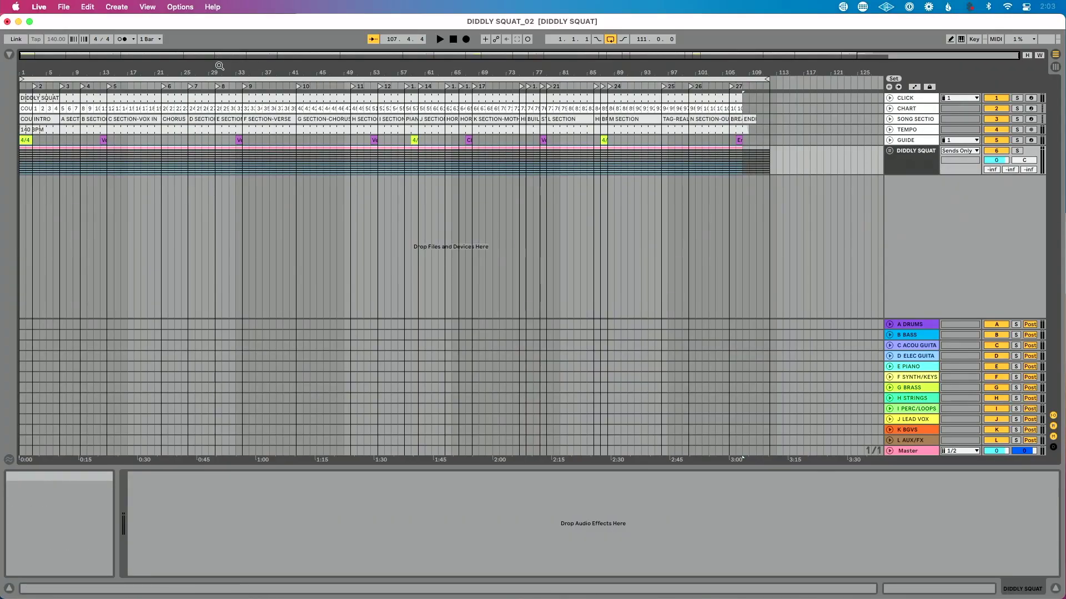
left_click_drag(222, 70, 222, 116)
scroll(471, 135, "right", 3)
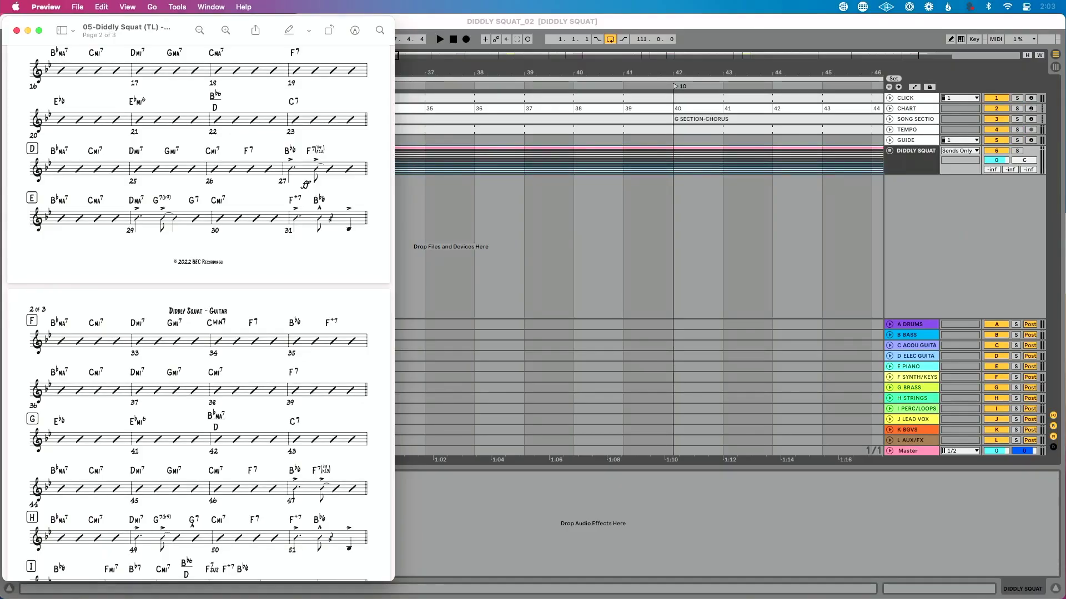
scroll(270, 292, "up", 10)
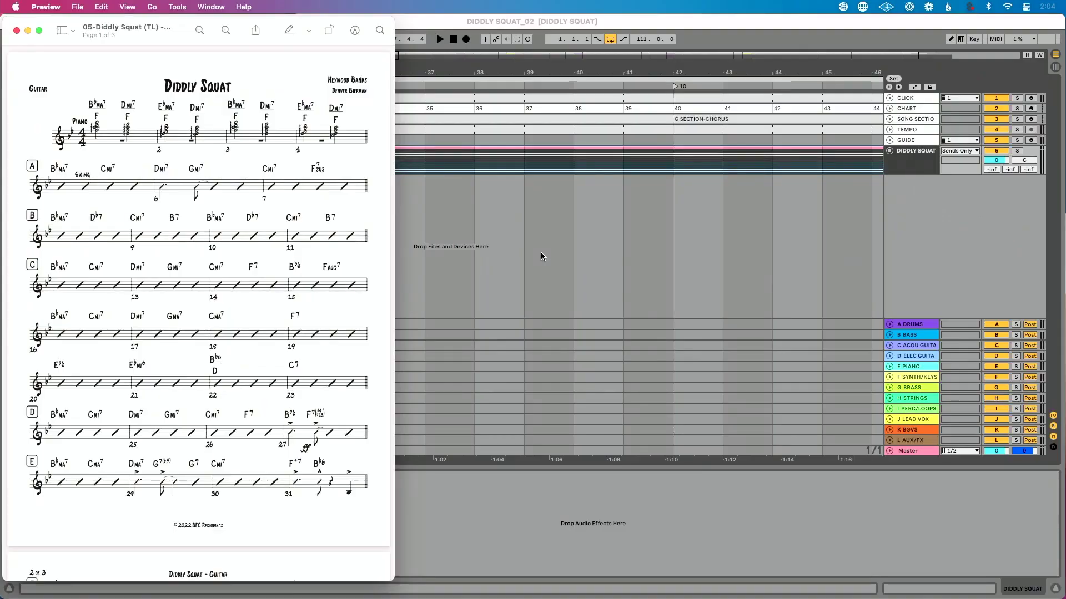
left_click(541, 255)
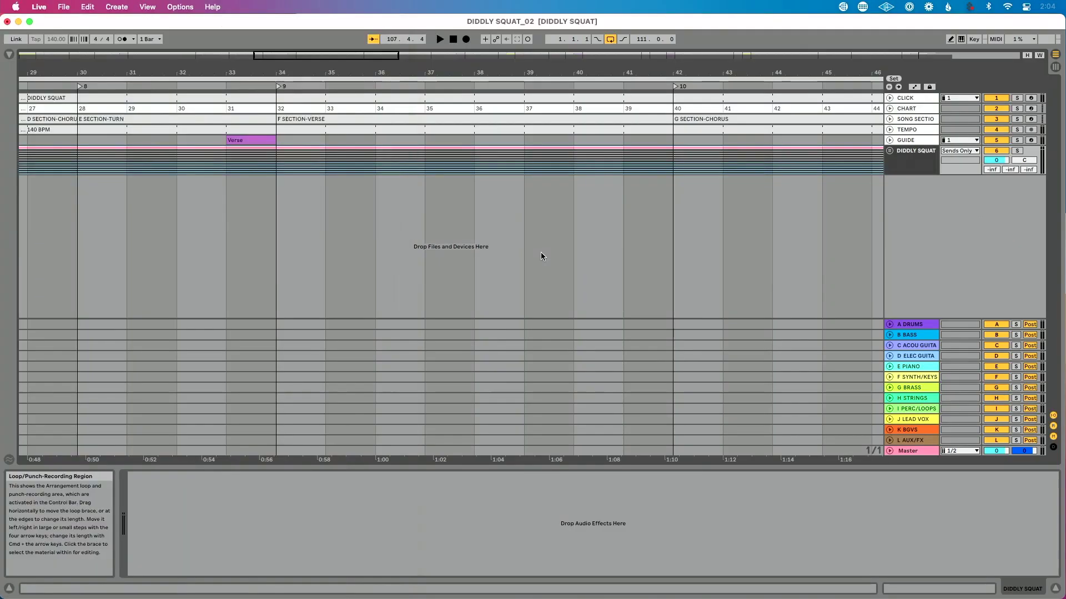
Insert a new MIDI track below the CHART track.
left_click_drag(483, 73, 482, 45)
left_click(907, 109)
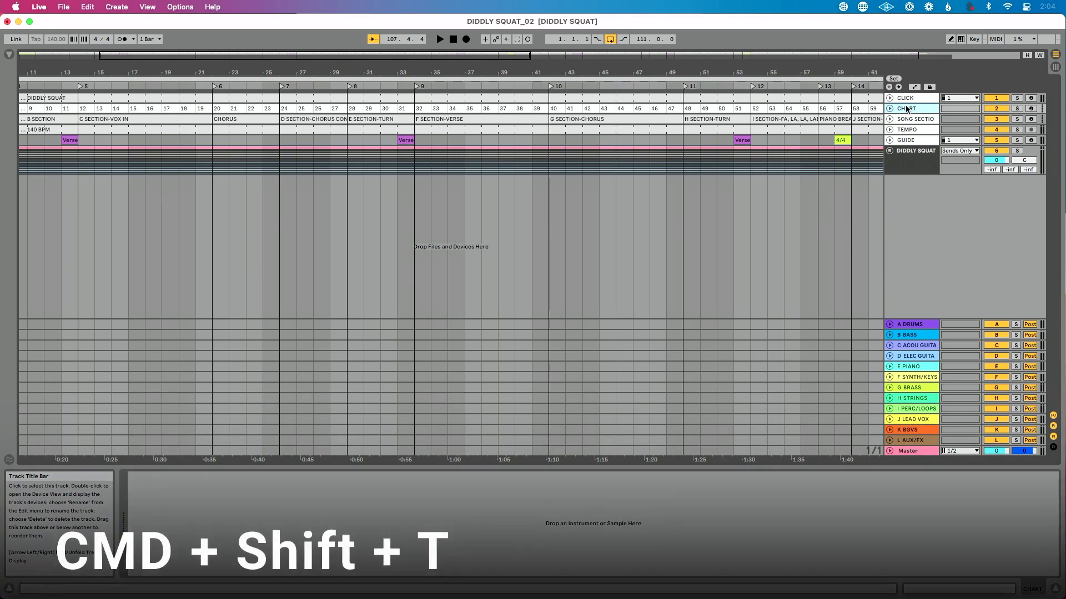
key("super+shift+t")
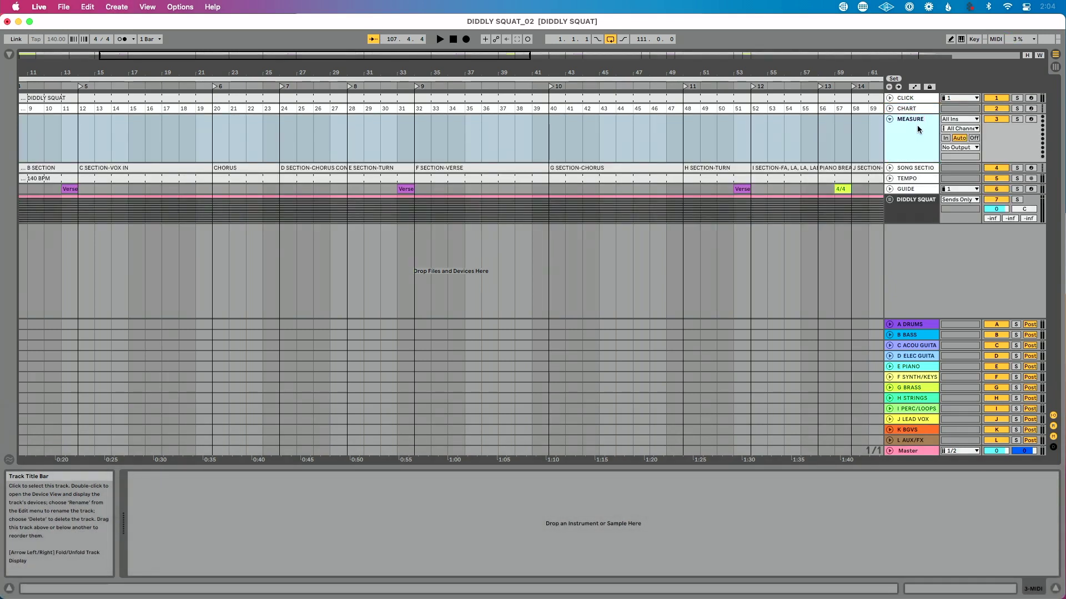
Create an empty MIDI clip on MEASURES spanning bars 1 to 110.
left_click_drag(823, 69, 823, 50)
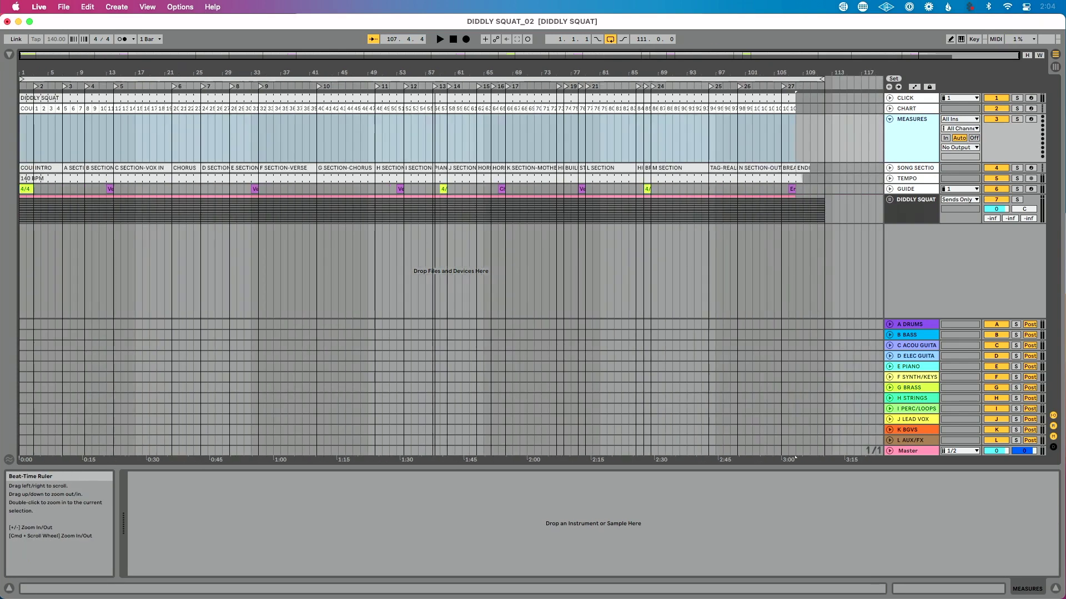
left_click_drag(811, 131, 51, 116)
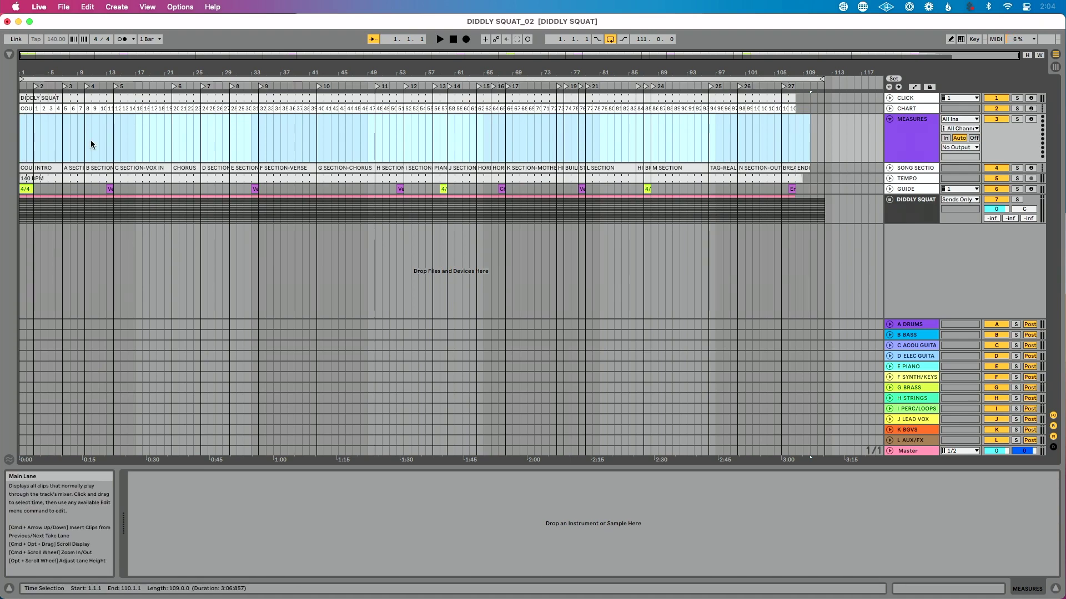
key("super+shift+m")
Split the MEASURES clip at bar 3 to form a two-bar count off.
left_click_drag(35, 75, 111, 142)
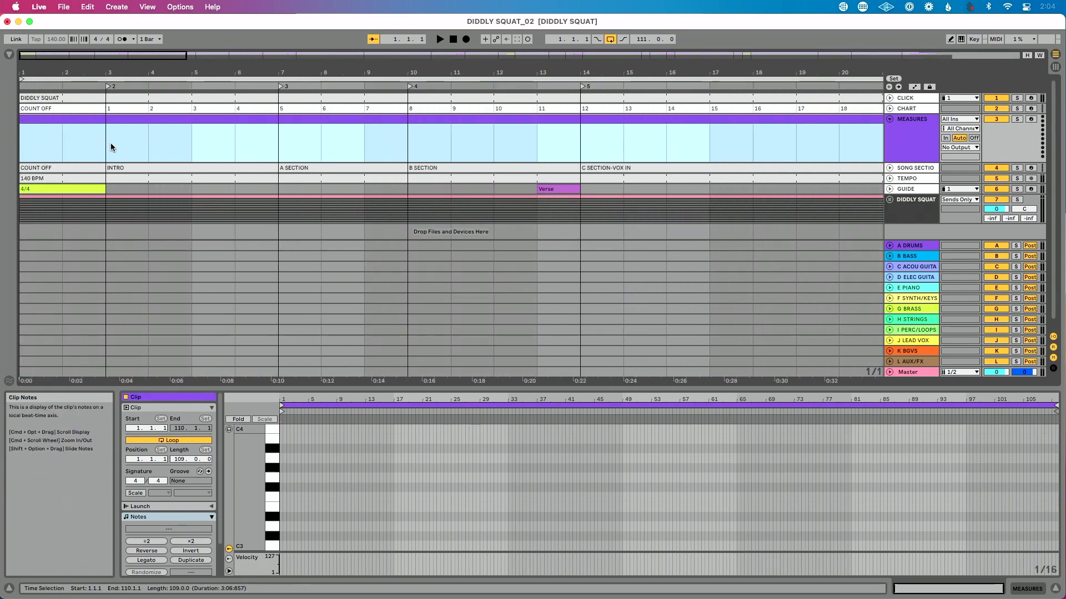
left_click(106, 144)
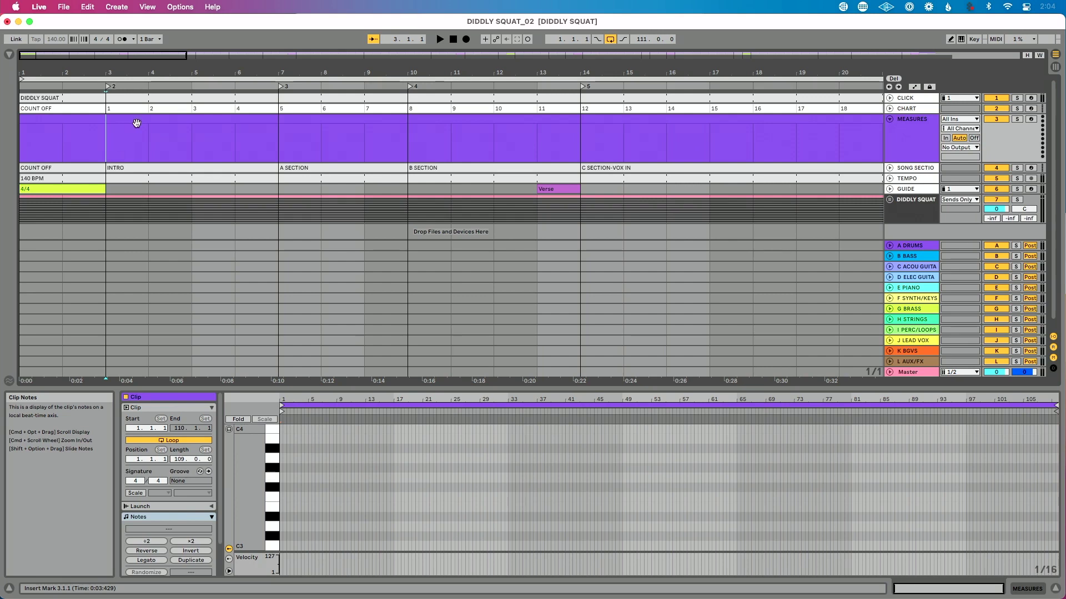
left_click(911, 142)
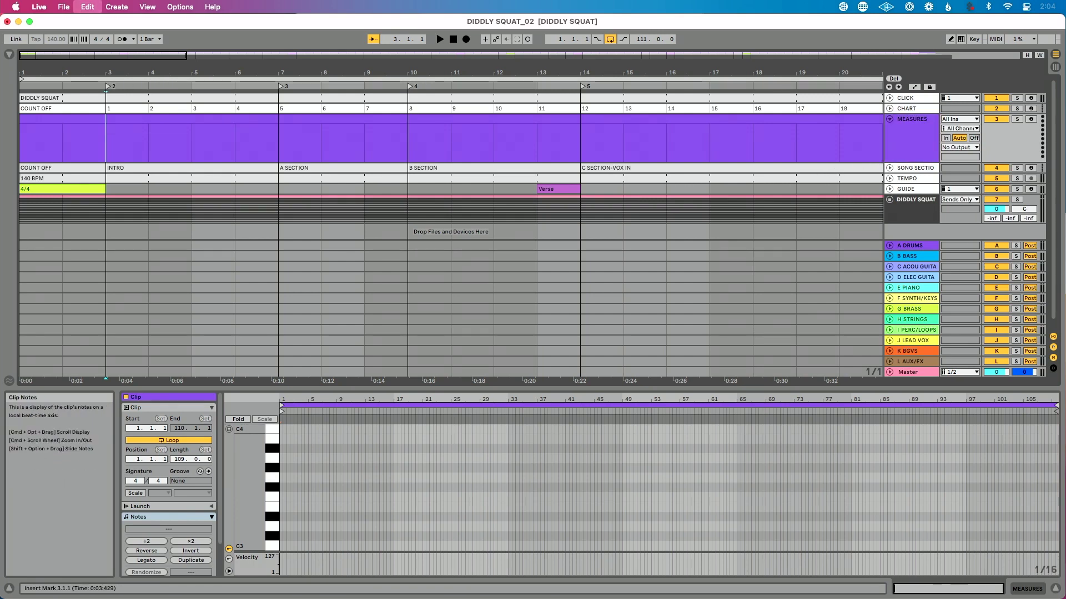
left_click(88, 117)
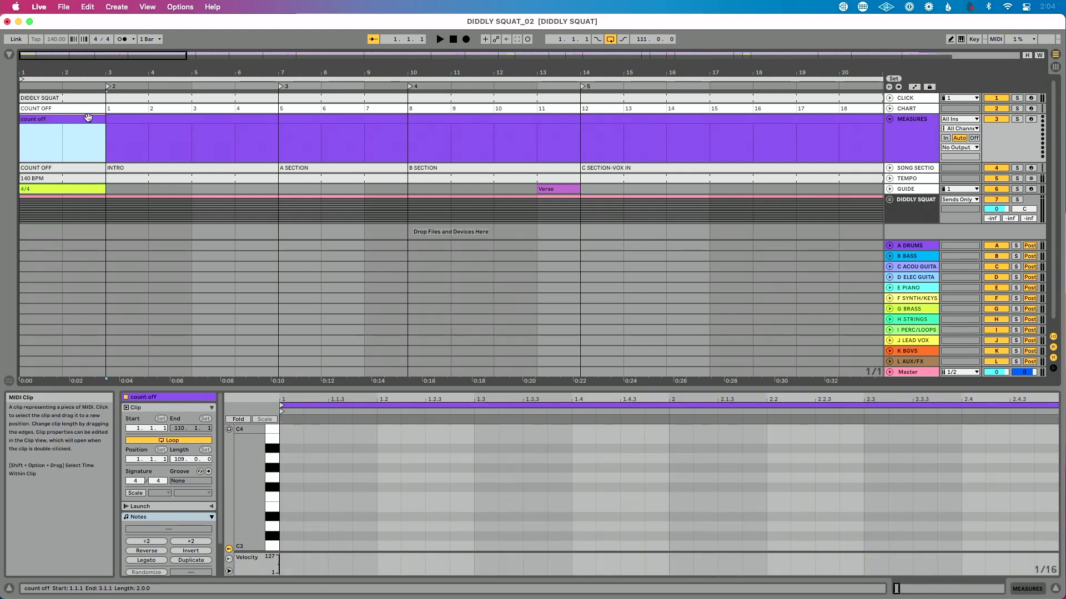
left_click(115, 120)
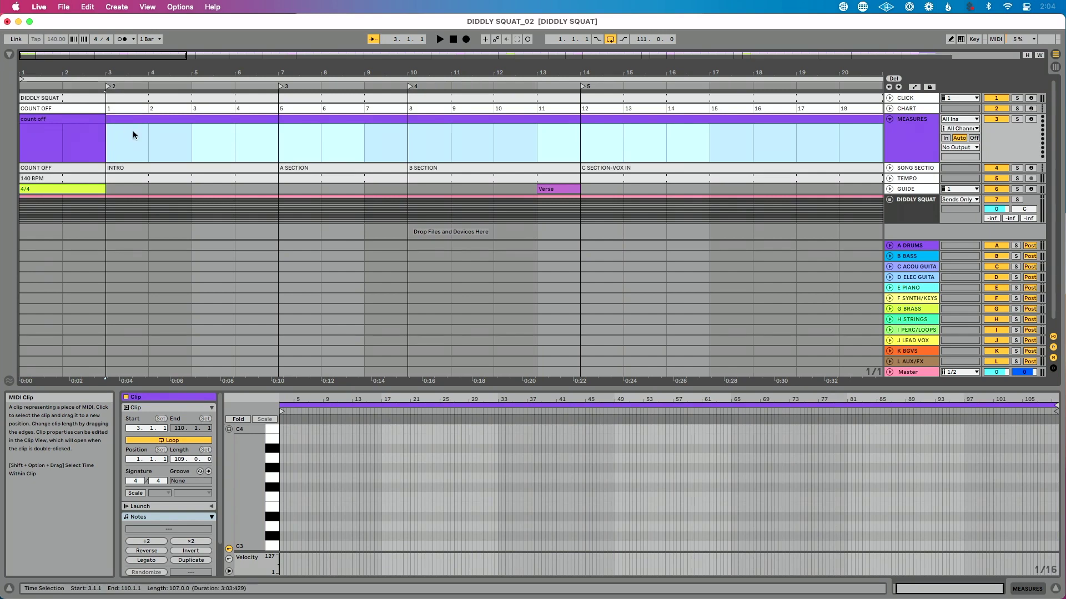
Split single-bar clips at bars 4 and 5, then delete the MEASURES track.
left_click(149, 142)
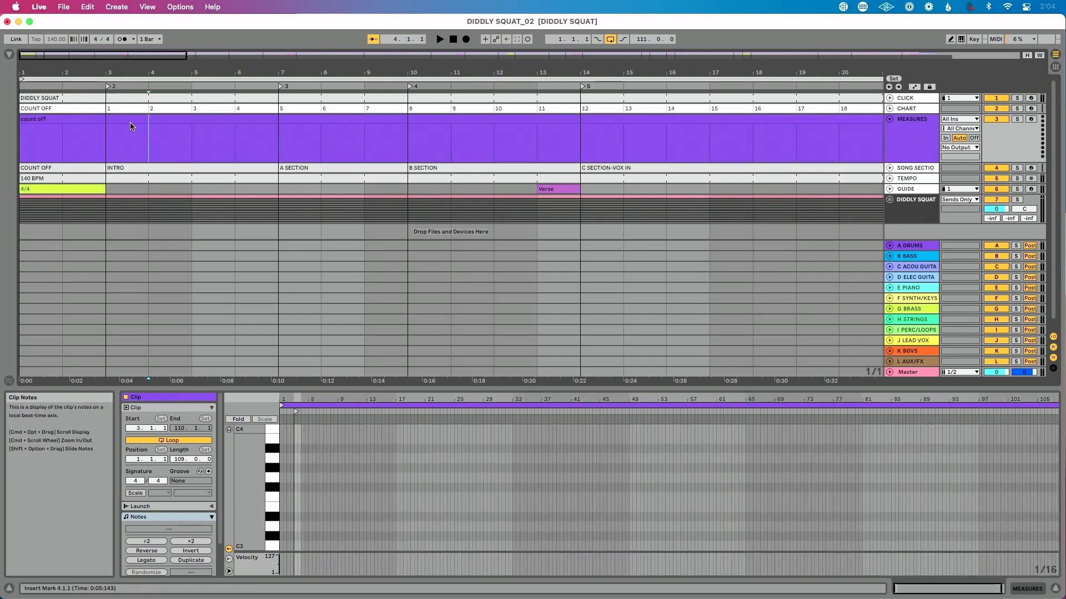
left_click(131, 122)
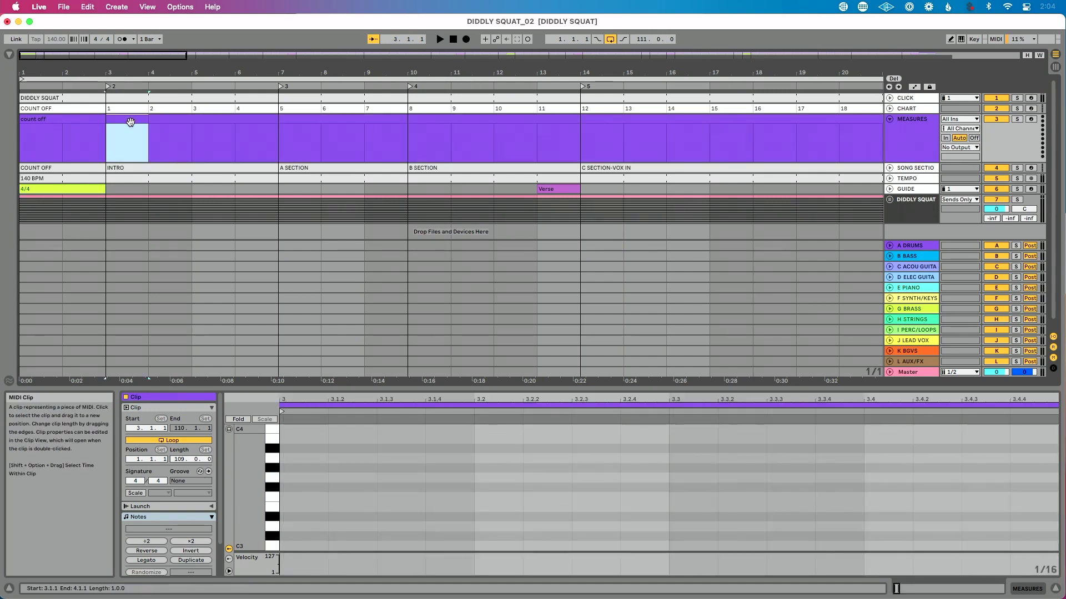
left_click(194, 133)
left_click(182, 121)
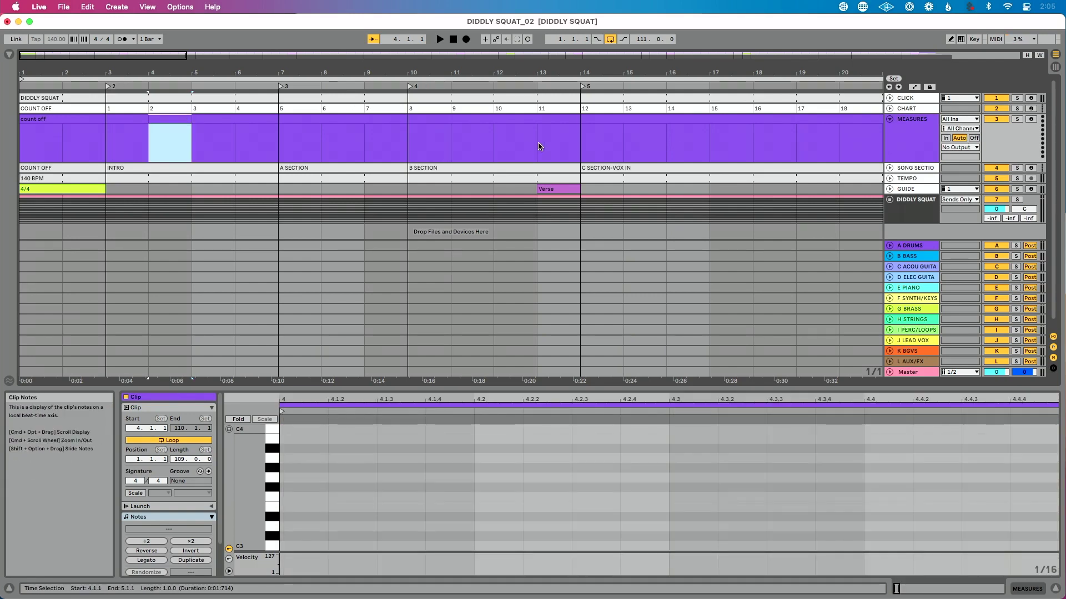
left_click(905, 129)
key("Delete")
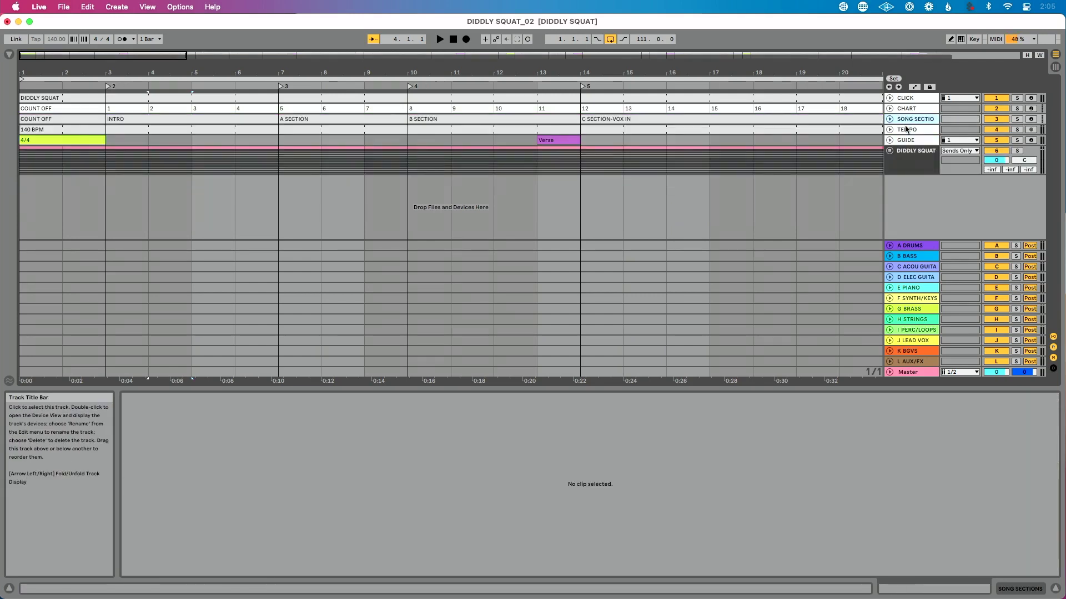
Zoom in around bar 37 and select chart clip 36.
left_click_drag(751, 73, 752, 47)
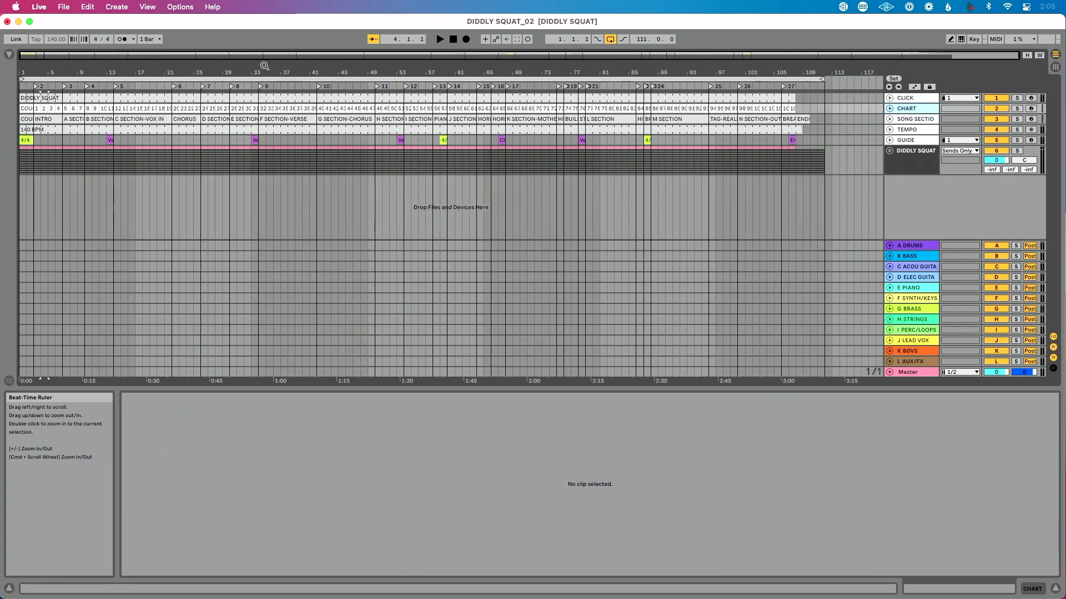
left_click_drag(286, 66, 287, 66)
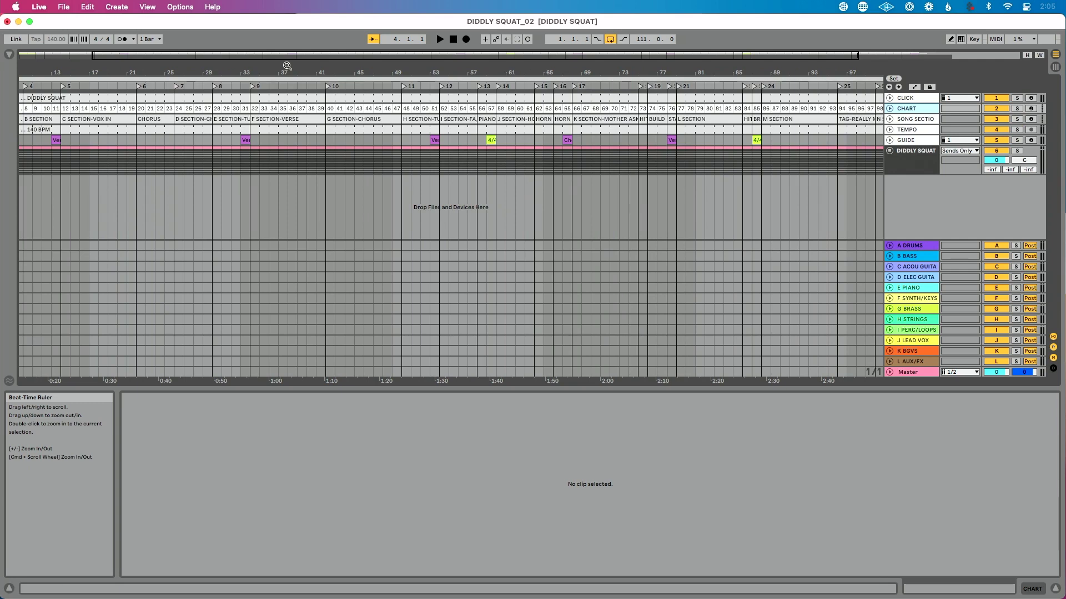
left_click(290, 106)
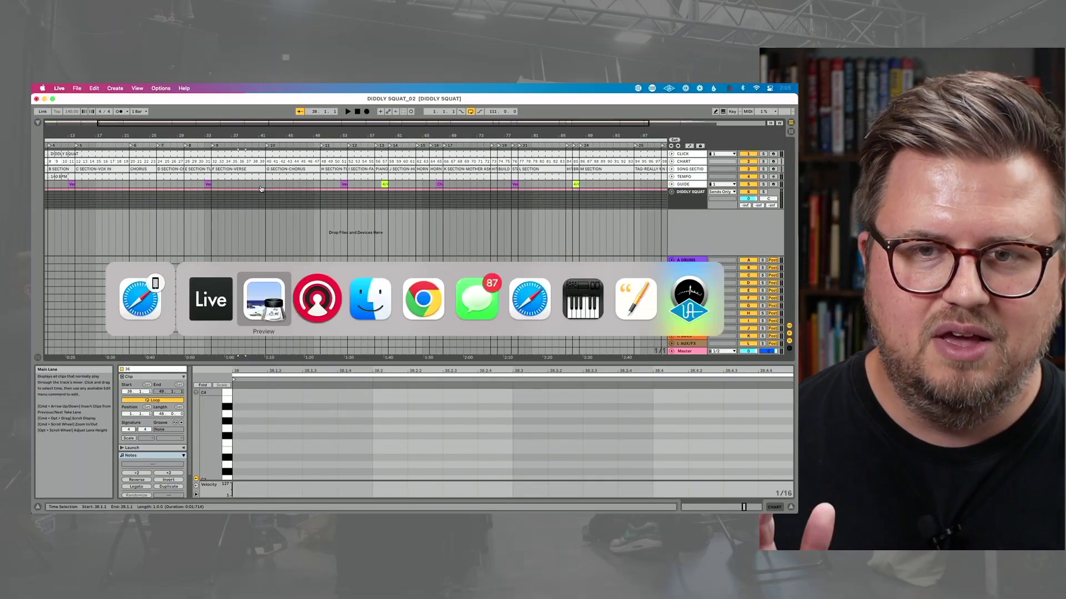
Compare against the PDF chord chart, then select chart clip 24.
key("super+Tab")
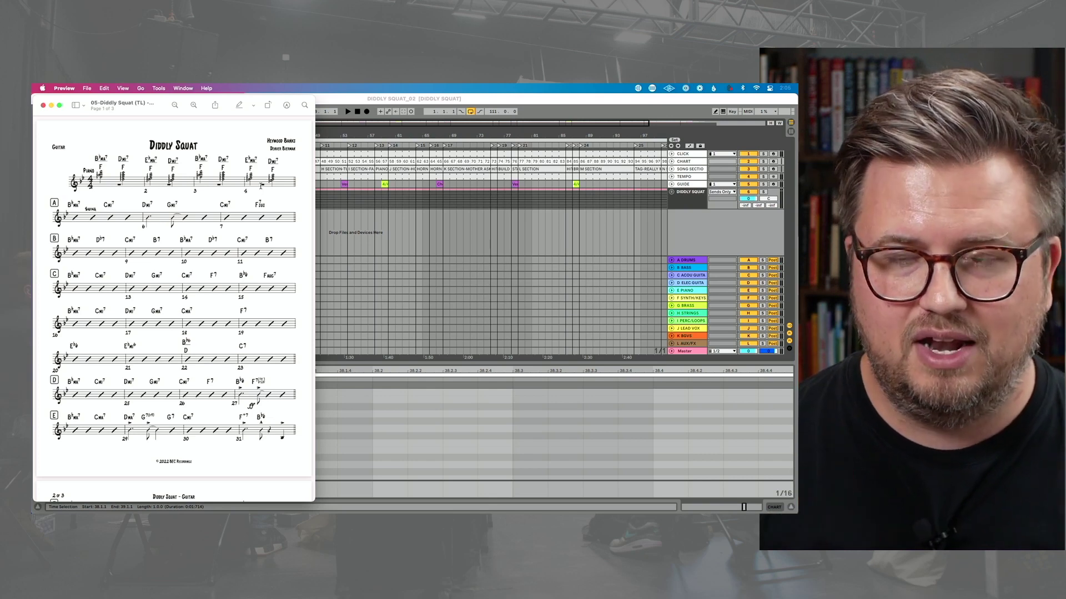
key("super+Tab")
left_click(161, 162)
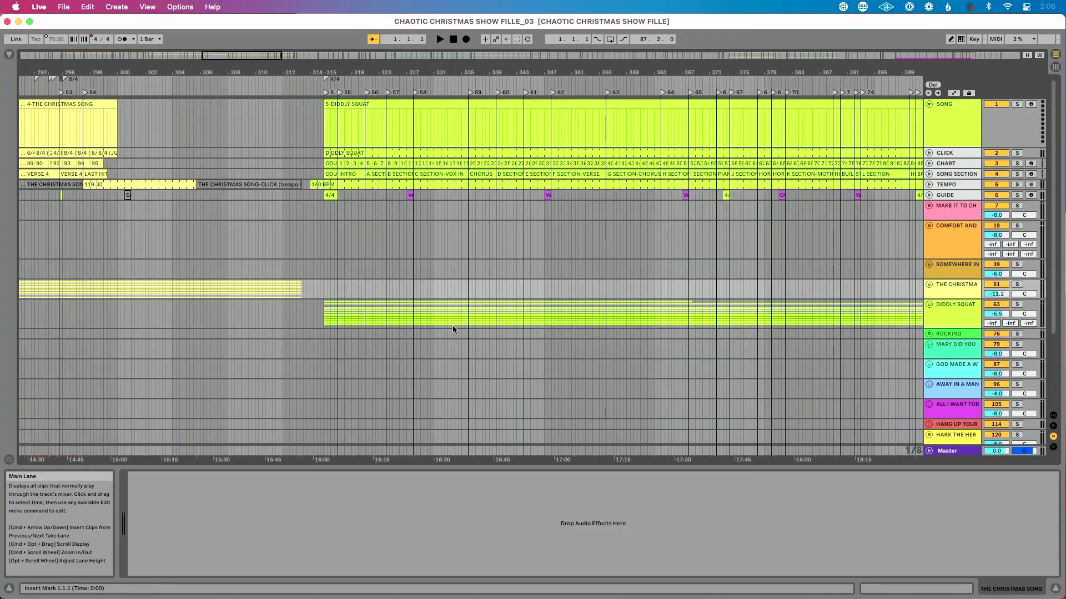
Zoom from the whole set onto Hang Up Your Stocking near bar 1094 and select chart clip 50.
left_click_drag(485, 72, 485, 51)
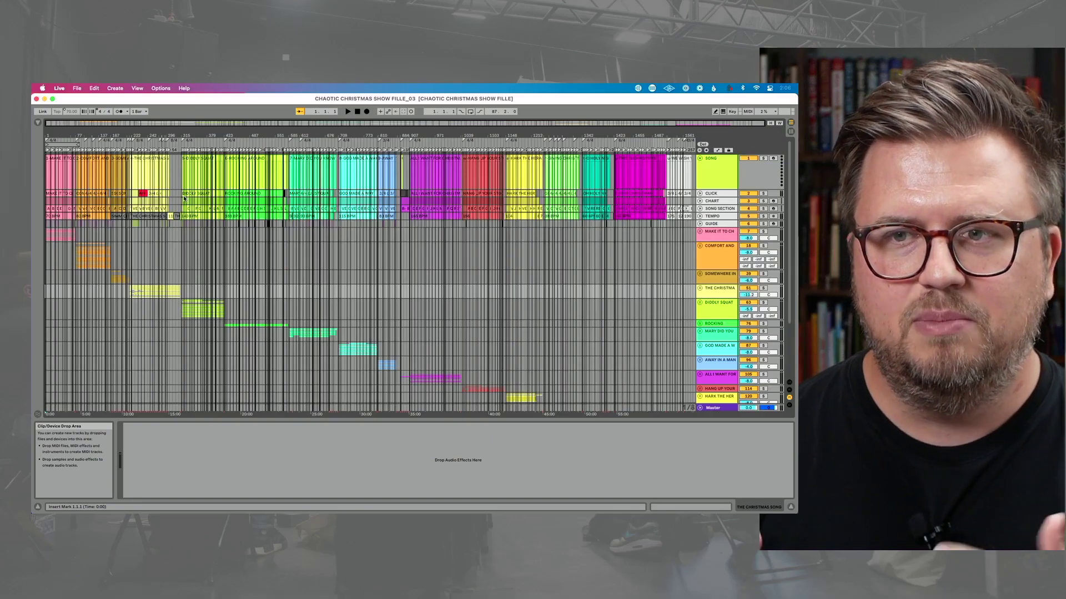
left_click_drag(487, 132, 487, 195)
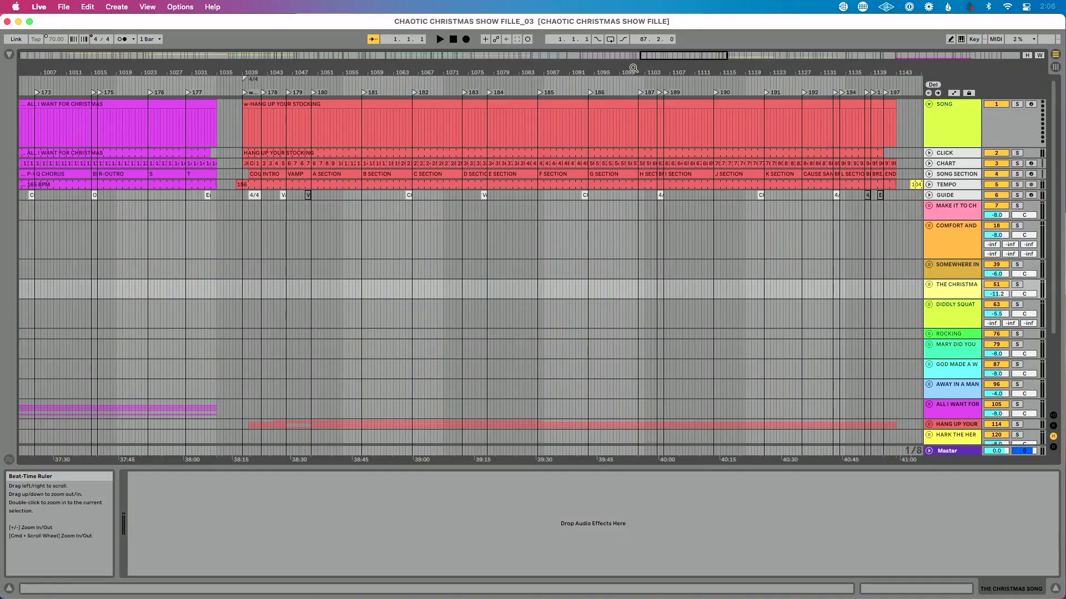
left_click_drag(611, 72, 611, 88)
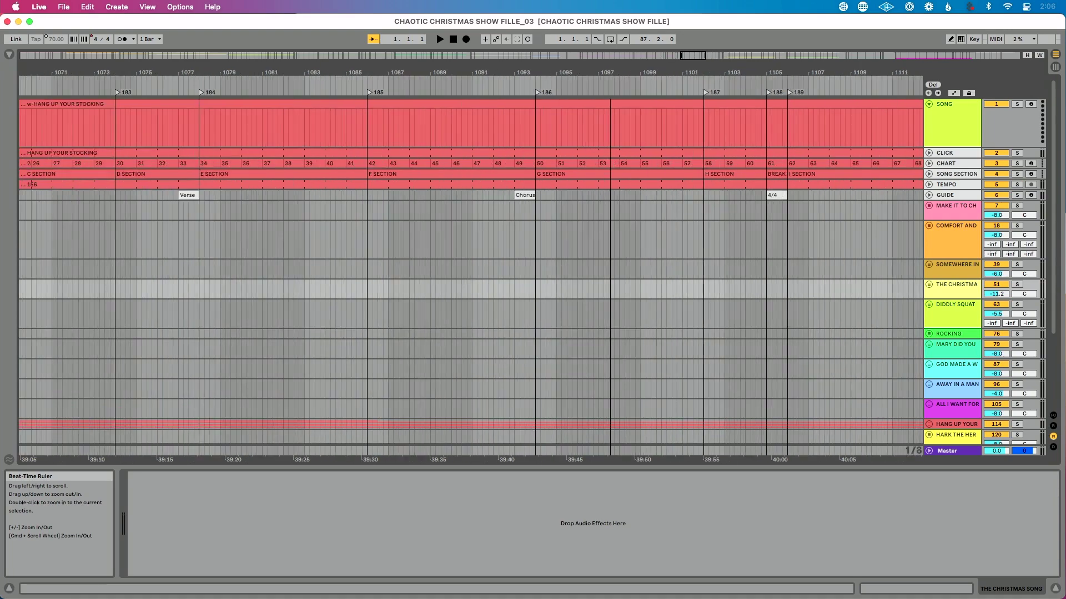
left_click_drag(537, 73, 537, 94)
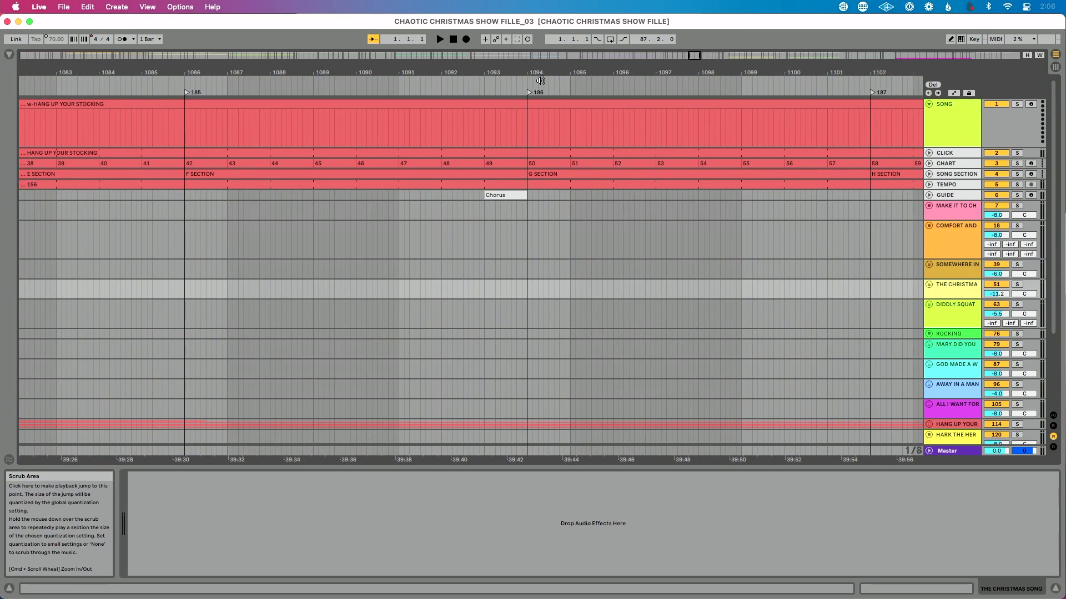
left_click(539, 166)
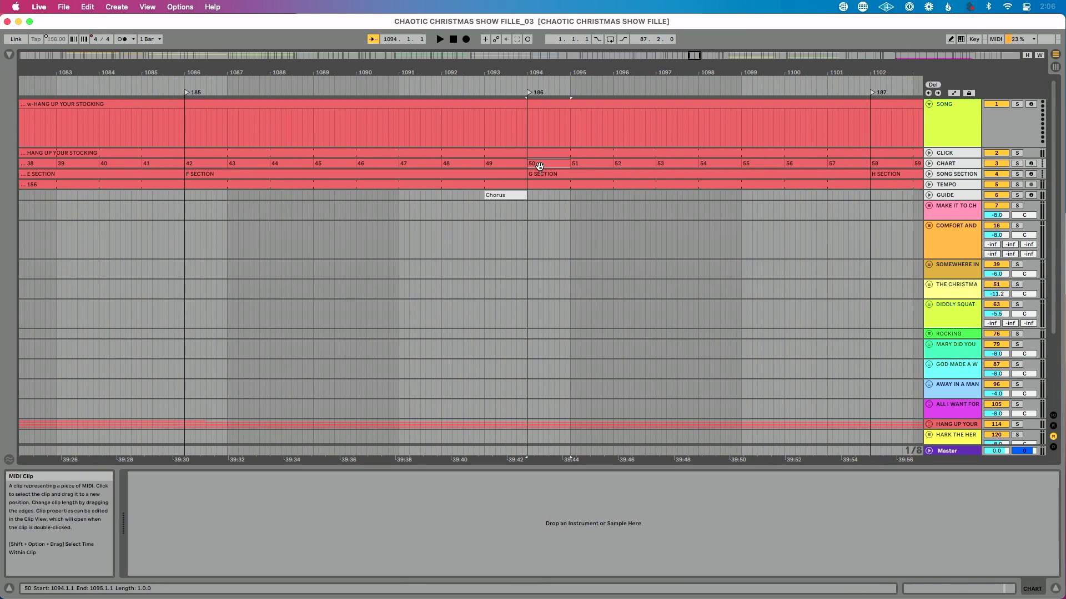